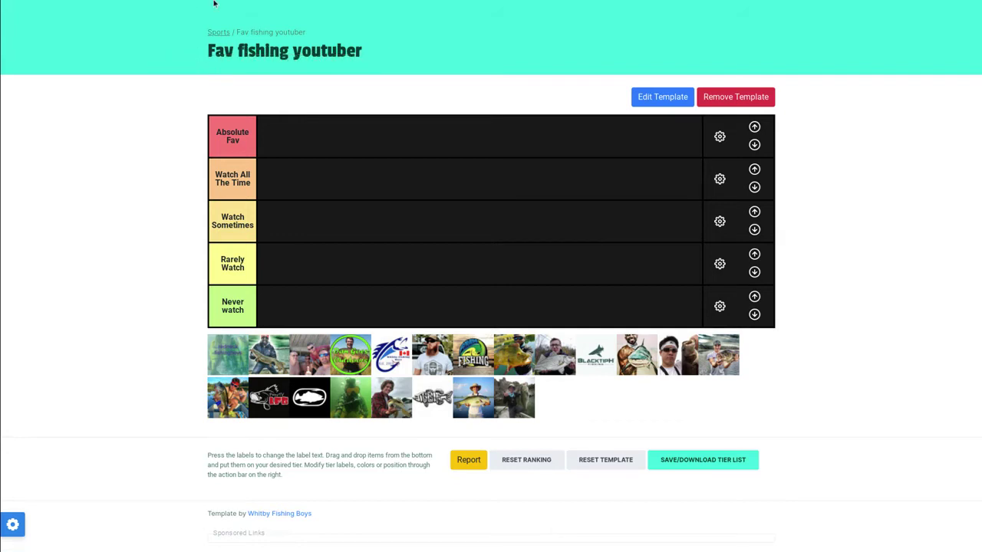
Step: Rank two fisherman photos as Absolute Fav, and the bass fisherman photo and fish logo as Watch Sometimes
mouse_move(199, 1)
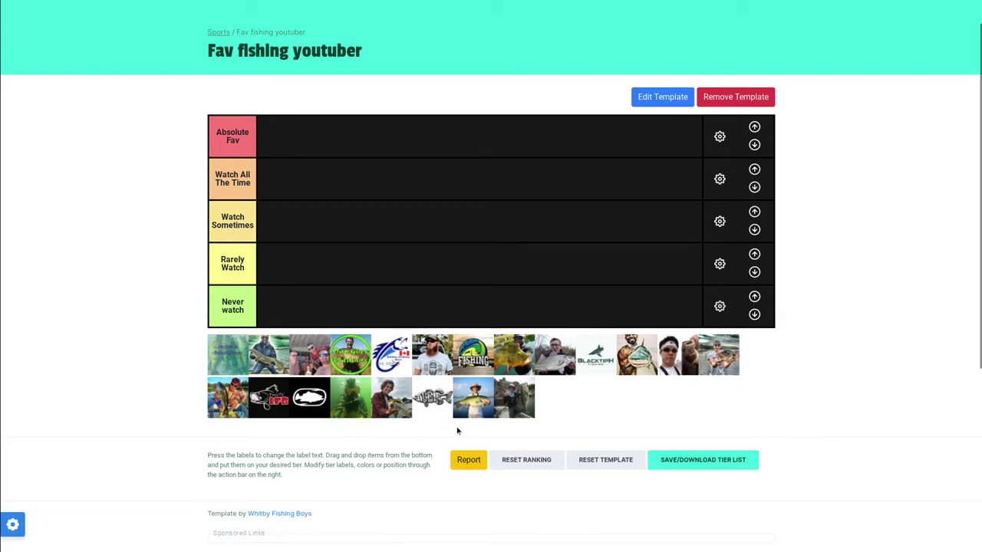
mouse_move(516, 406)
mouse_down()
mouse_move(430, 336)
mouse_move(281, 130)
mouse_move(275, 147)
mouse_up()
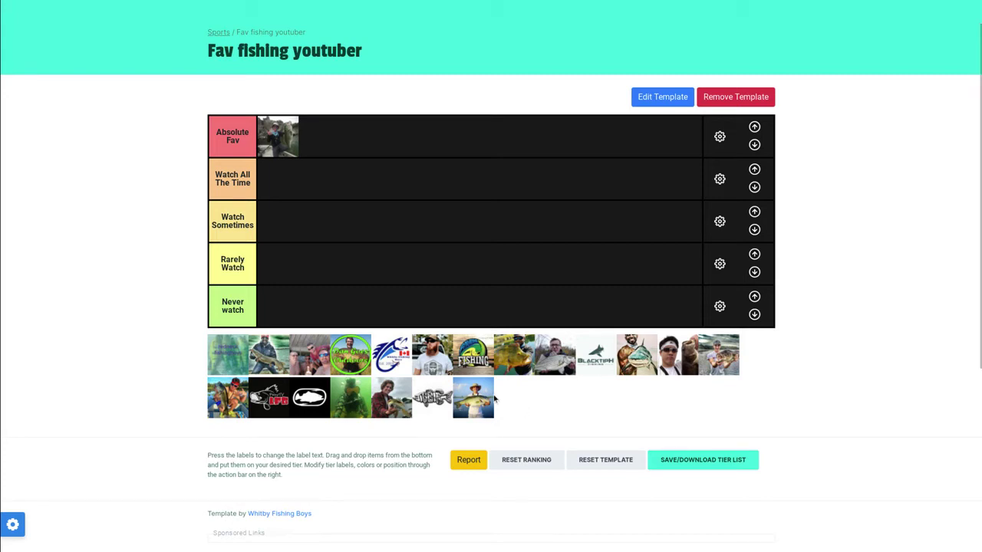
mouse_move(469, 401)
mouse_down()
mouse_move(429, 323)
mouse_move(345, 230)
mouse_move(271, 231)
mouse_up()
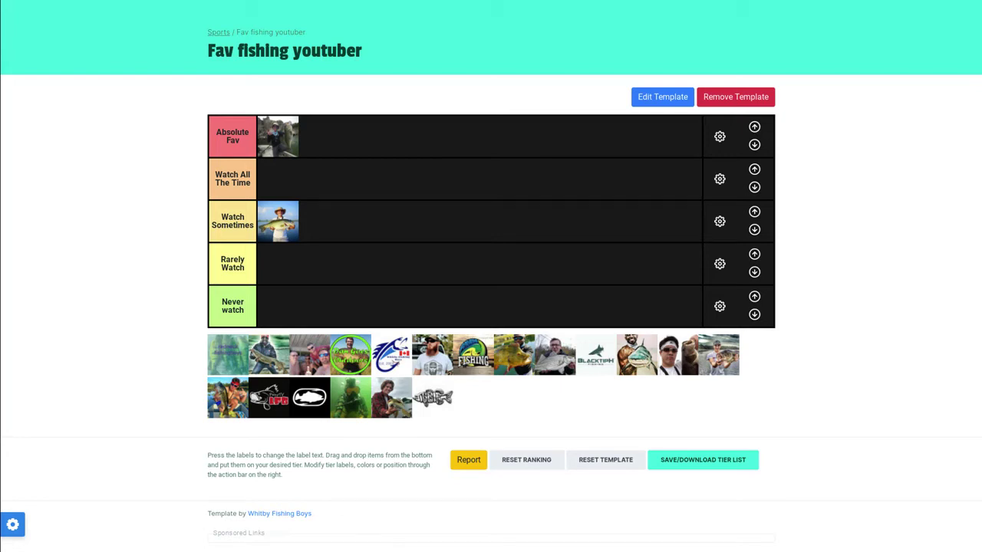
drag(433, 396, 338, 218)
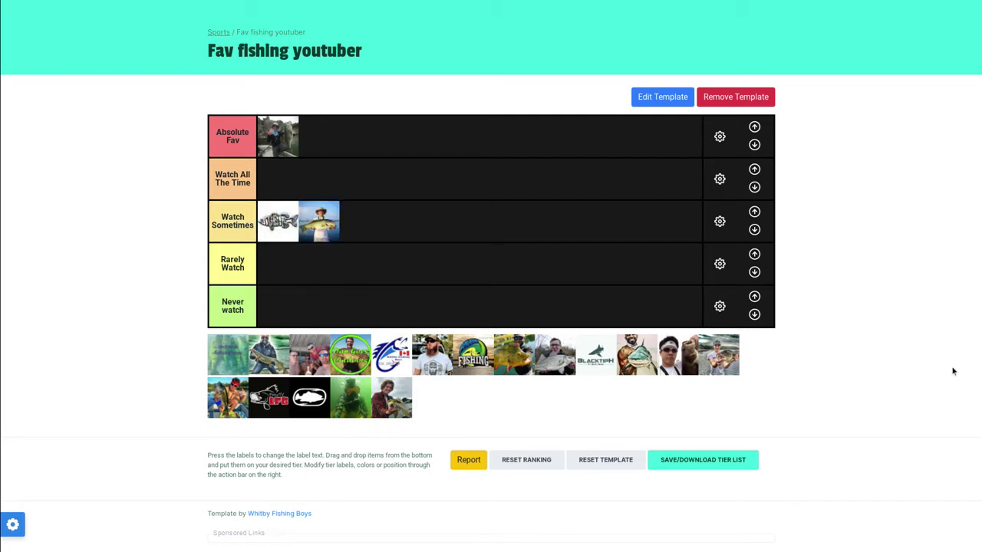
mouse_move(390, 396)
mouse_down()
mouse_move(423, 415)
mouse_move(441, 399)
mouse_move(252, 408)
mouse_move(438, 413)
mouse_move(283, 183)
mouse_move(291, 154)
mouse_move(317, 138)
mouse_up()
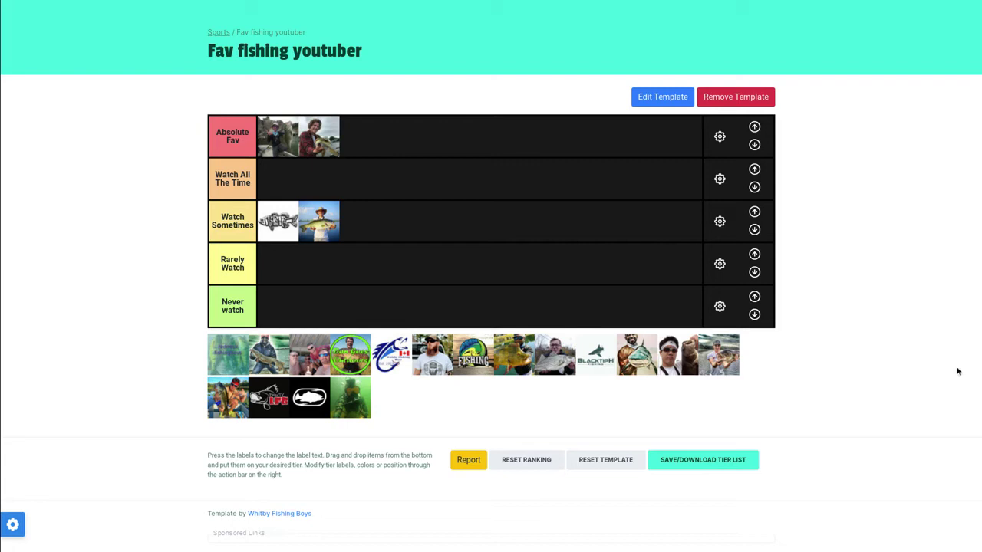
Step: Place the green underwater photo in Watch Sometimes, white fish and IFB logos in Never watch, next photo in Watch All The Time
scroll(543, 397, down, 1)
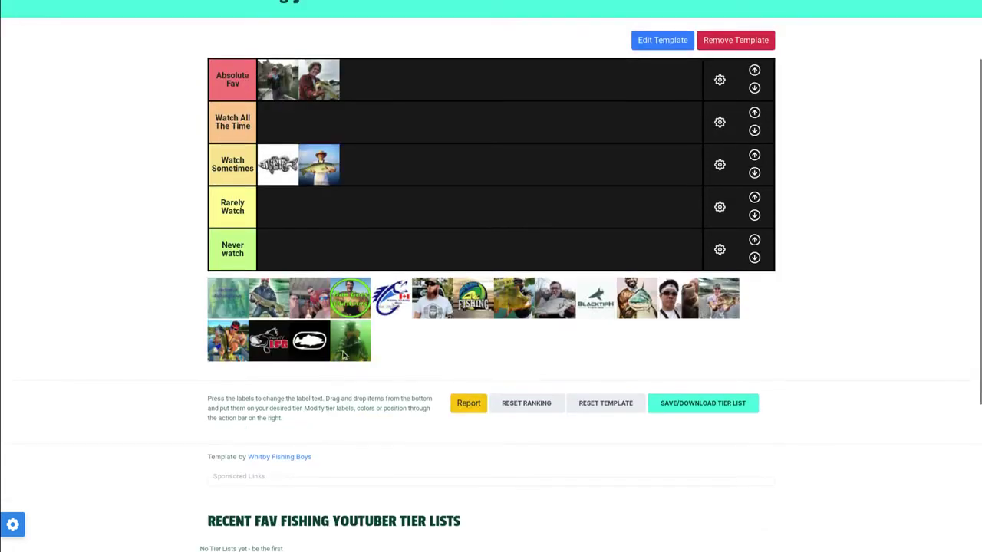
scroll(350, 349, up, 1)
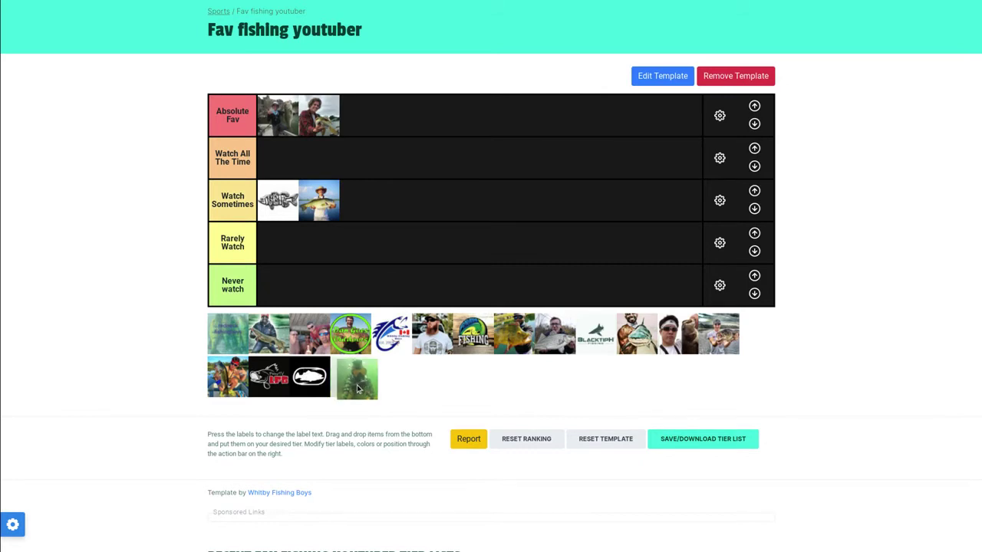
mouse_move(348, 374)
mouse_down()
mouse_move(342, 256)
mouse_move(362, 202)
mouse_move(374, 213)
mouse_up()
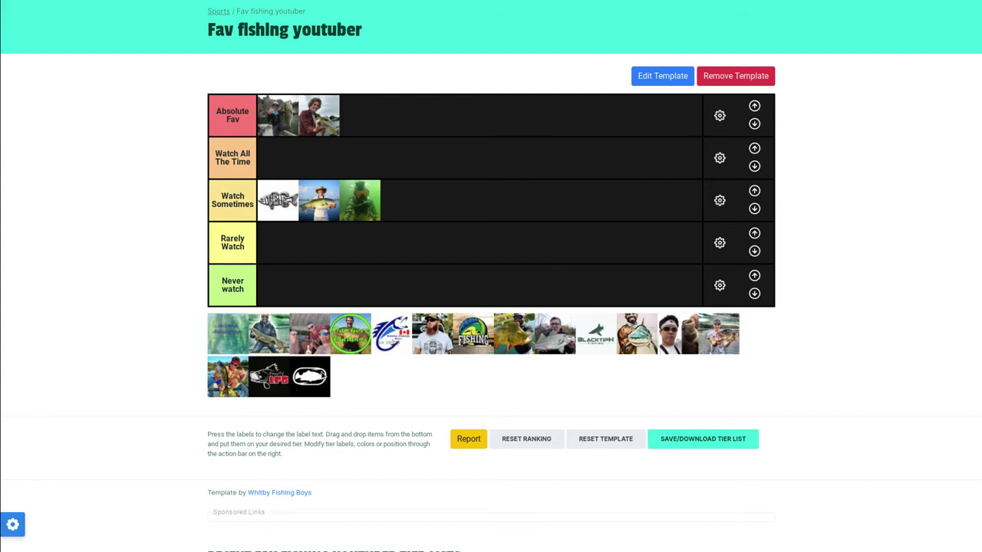
drag(310, 376, 289, 280)
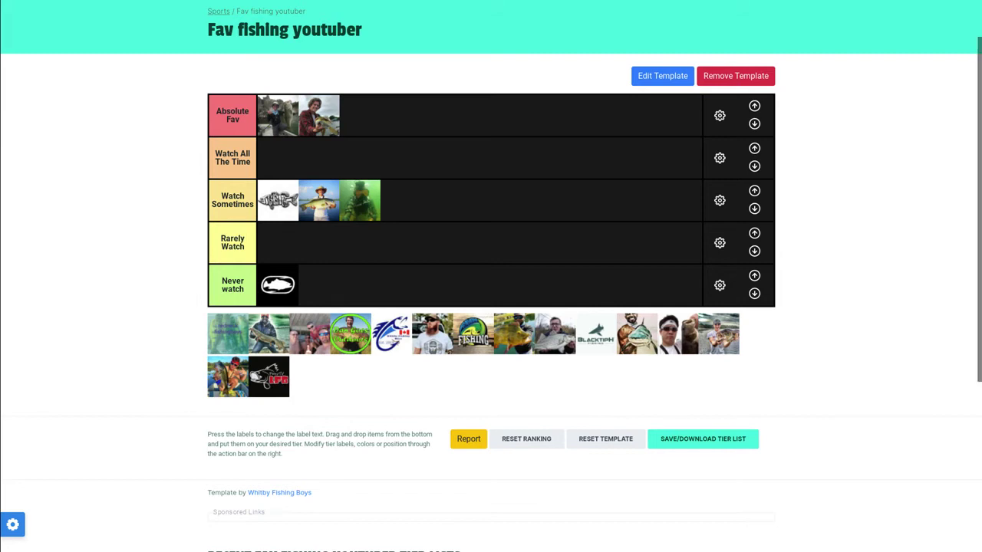
drag(269, 395, 319, 285)
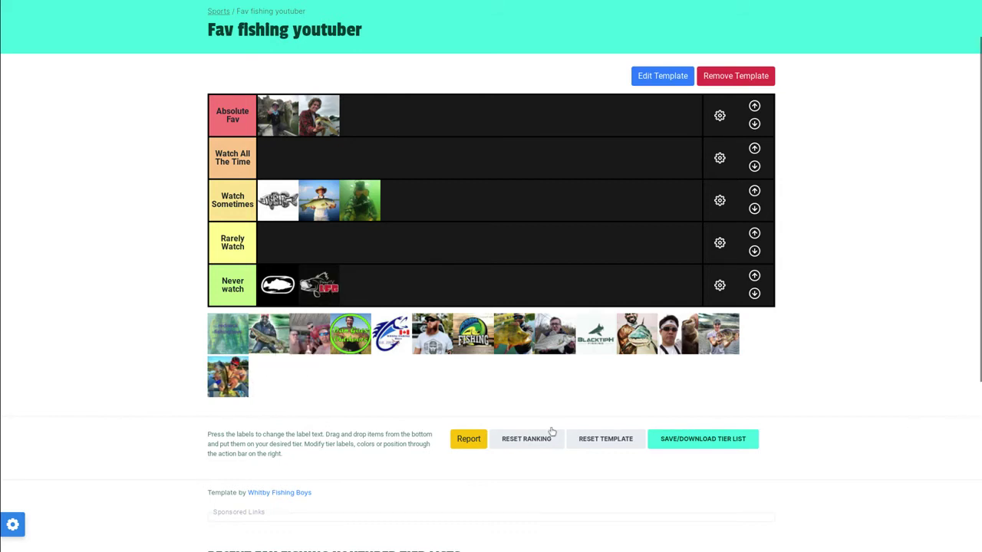
mouse_move(218, 391)
mouse_down()
mouse_move(249, 378)
mouse_move(230, 184)
mouse_move(278, 176)
mouse_up()
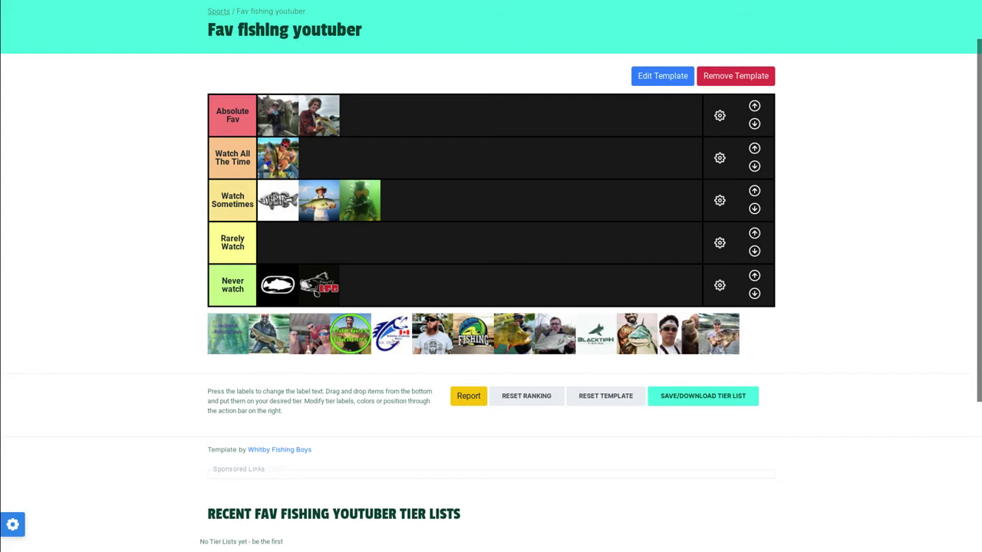
Step: Add a third and fourth photo to Absolute Fav, sunglasses man to Watch Sometimes, shark photo to Rarely Watch
scroll(849, 420, up, 1)
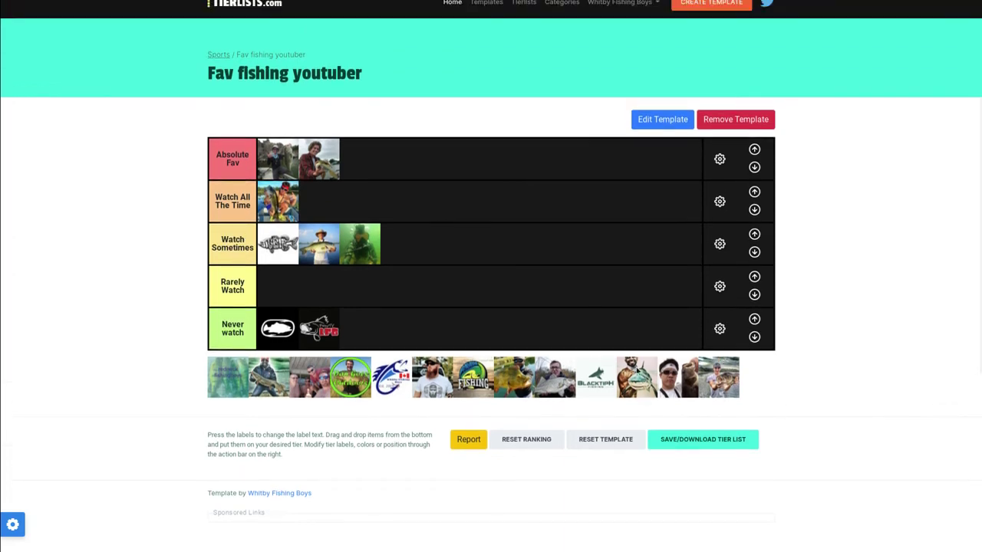
drag(734, 375, 396, 171)
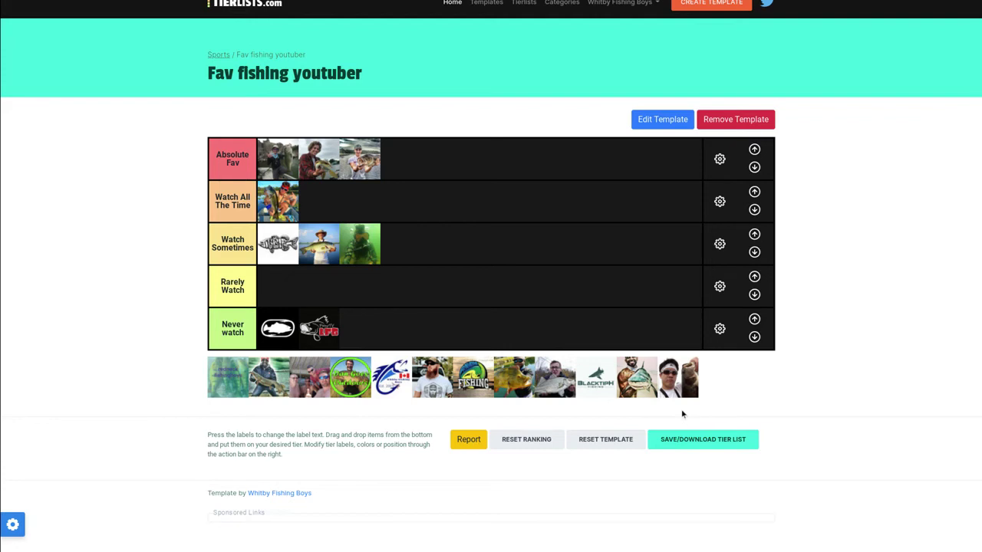
mouse_move(680, 383)
mouse_down()
mouse_move(537, 322)
mouse_move(430, 253)
mouse_up()
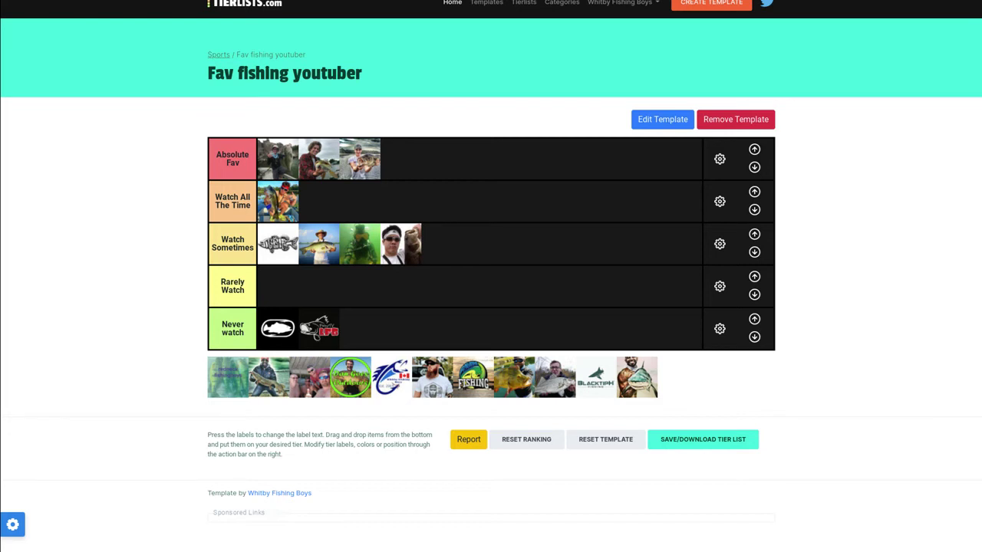
mouse_move(638, 395)
mouse_down()
mouse_move(636, 384)
mouse_move(280, 293)
mouse_up()
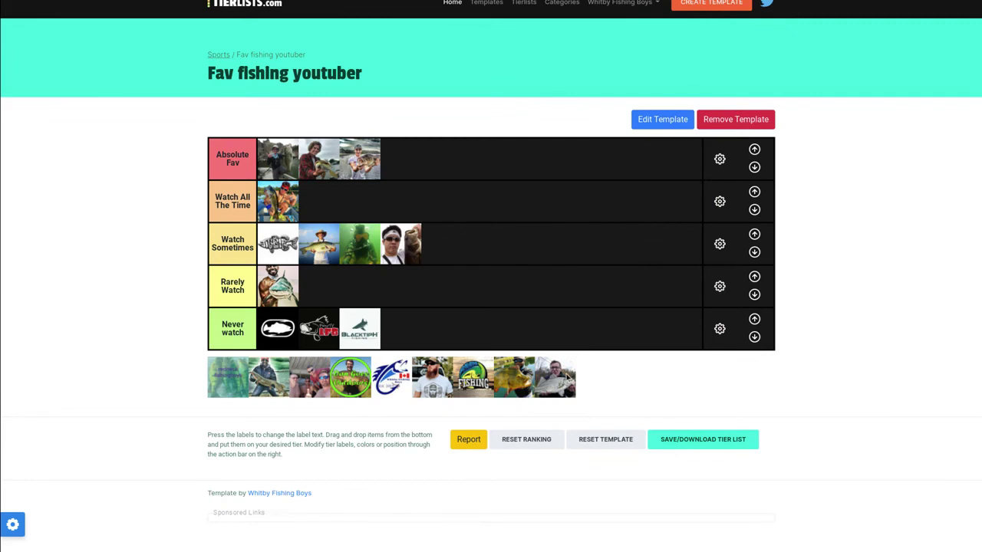
mouse_move(570, 373)
mouse_down()
mouse_move(592, 379)
mouse_move(613, 367)
mouse_move(606, 394)
mouse_move(591, 388)
mouse_move(487, 283)
mouse_move(428, 171)
mouse_move(427, 159)
mouse_move(443, 158)
mouse_up()
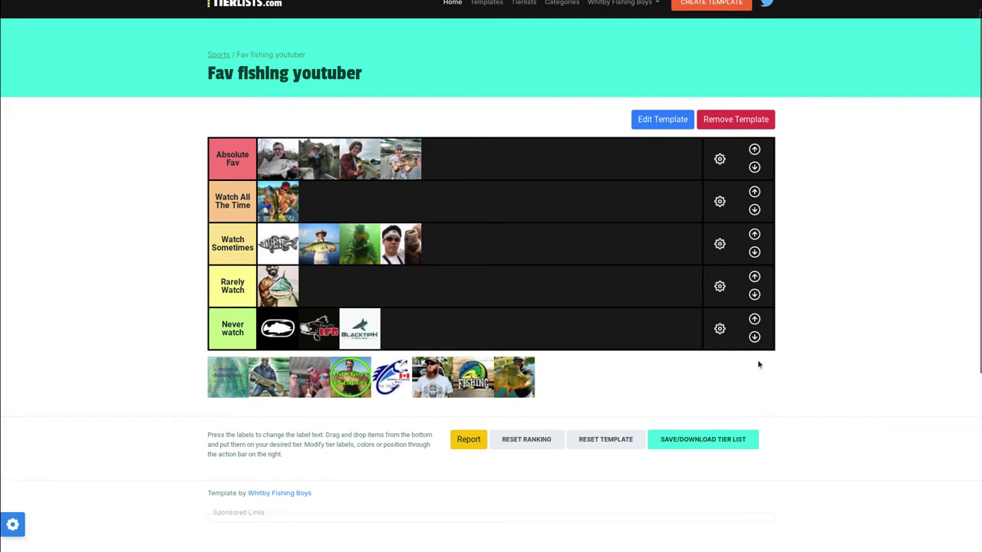
Step: Put the fish photo and FISHING logo in Rarely Watch, bearded man in Never watch, Canadian logo in Watch All The Time
drag(508, 368, 345, 291)
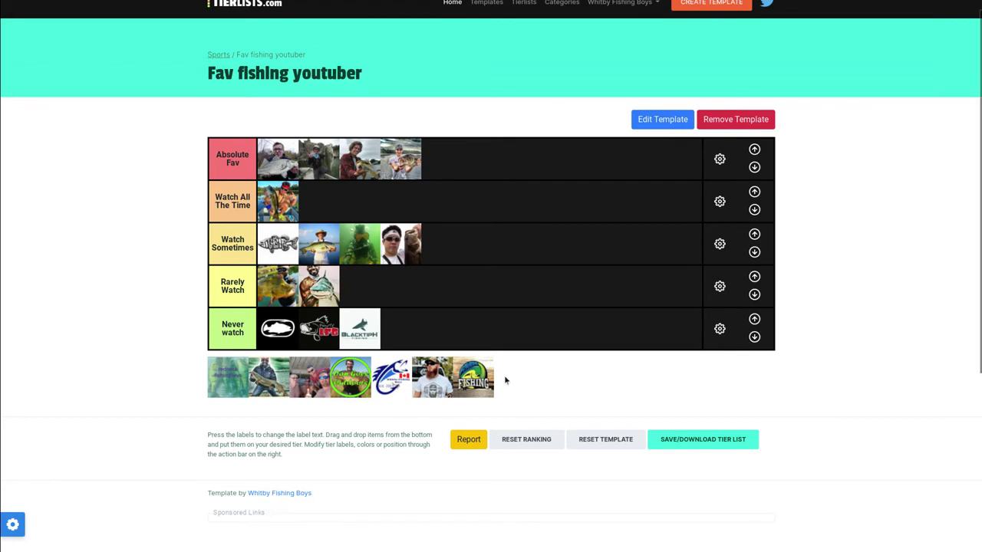
drag(474, 377, 319, 286)
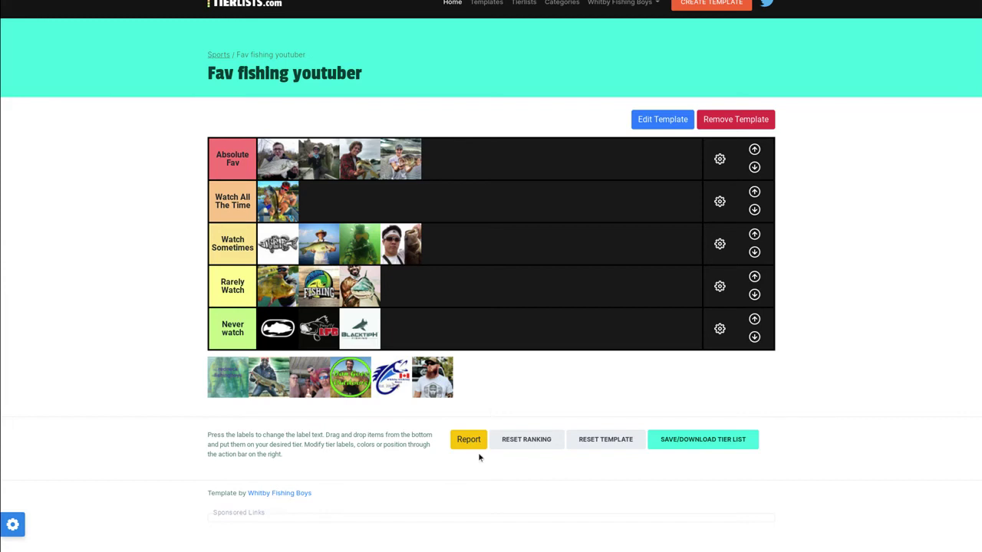
drag(432, 378, 419, 329)
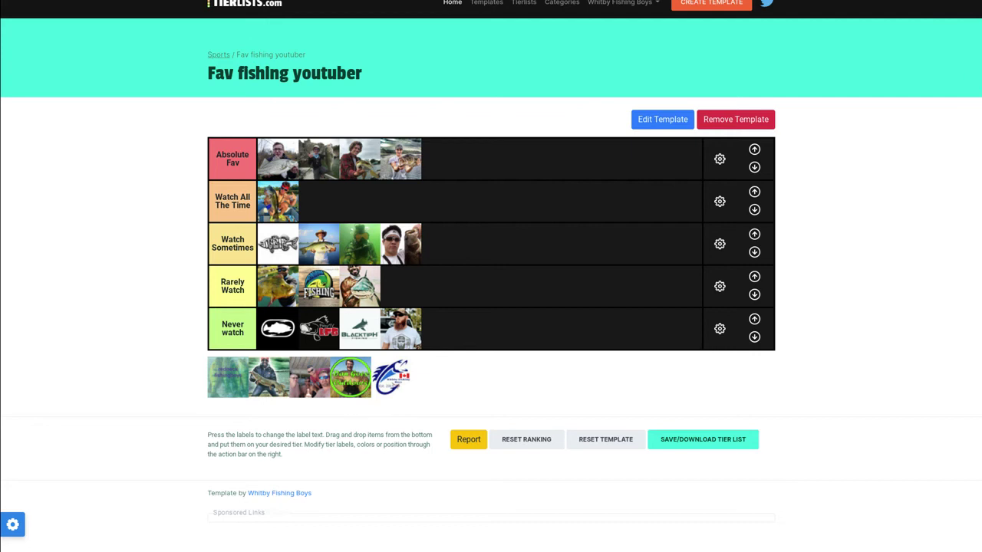
mouse_move(392, 376)
mouse_down()
mouse_move(330, 204)
mouse_move(303, 163)
mouse_move(386, 222)
mouse_move(460, 244)
mouse_move(384, 228)
mouse_move(485, 260)
mouse_move(426, 224)
mouse_move(339, 213)
mouse_up()
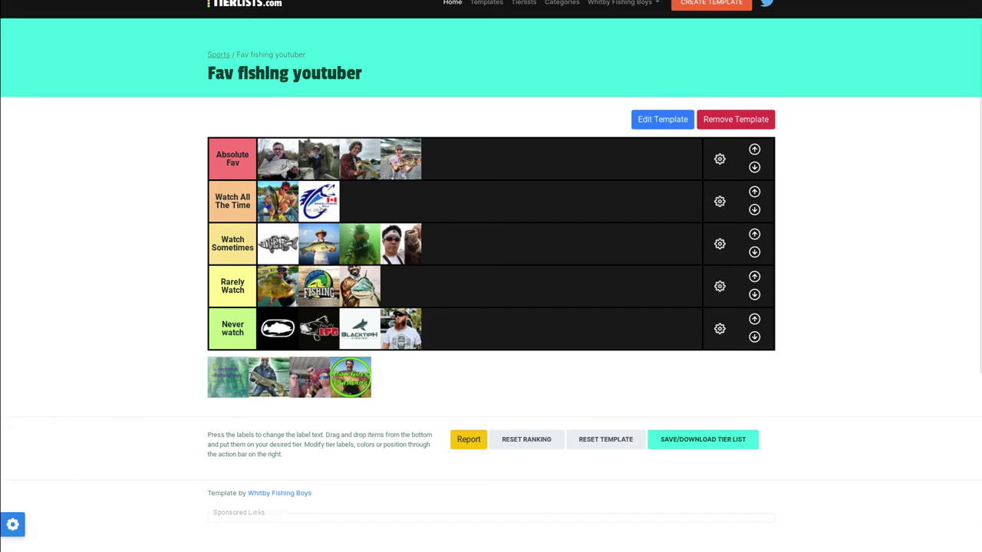
Step: Move the green circular logo, the two-people photo and the man-with-fish photo into Never watch
drag(338, 382, 434, 342)
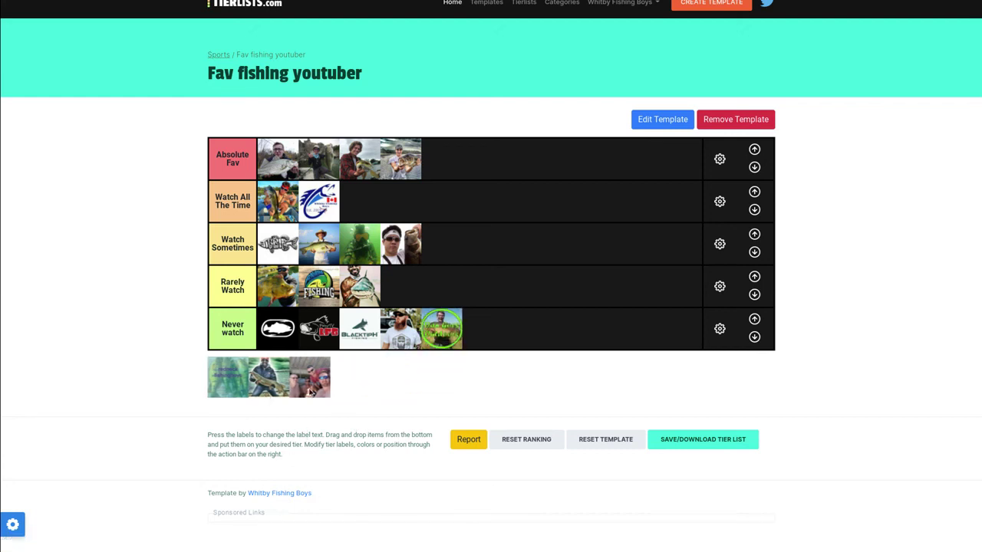
mouse_move(310, 392)
mouse_down()
mouse_move(496, 369)
mouse_move(491, 330)
mouse_up()
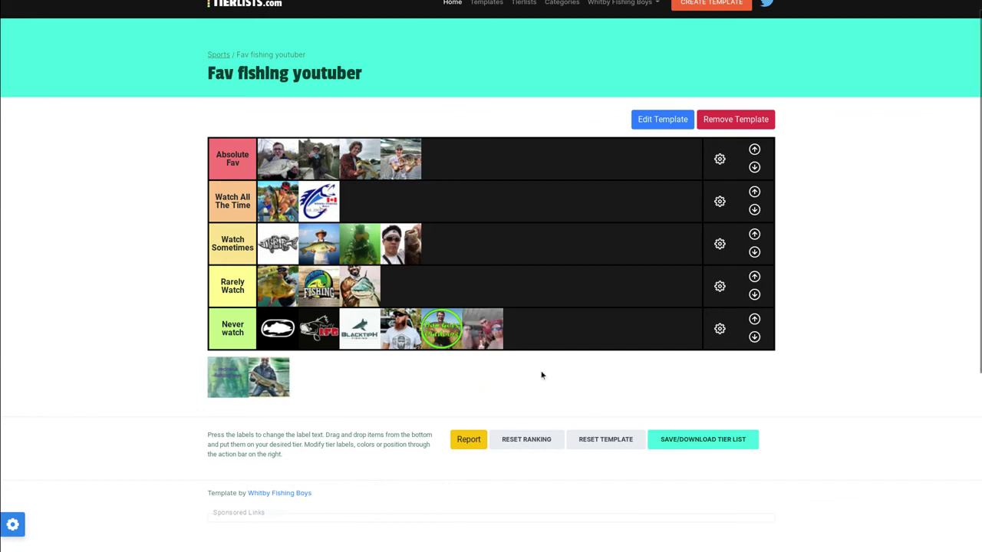
mouse_move(255, 374)
mouse_down()
mouse_move(507, 354)
mouse_move(518, 332)
mouse_up()
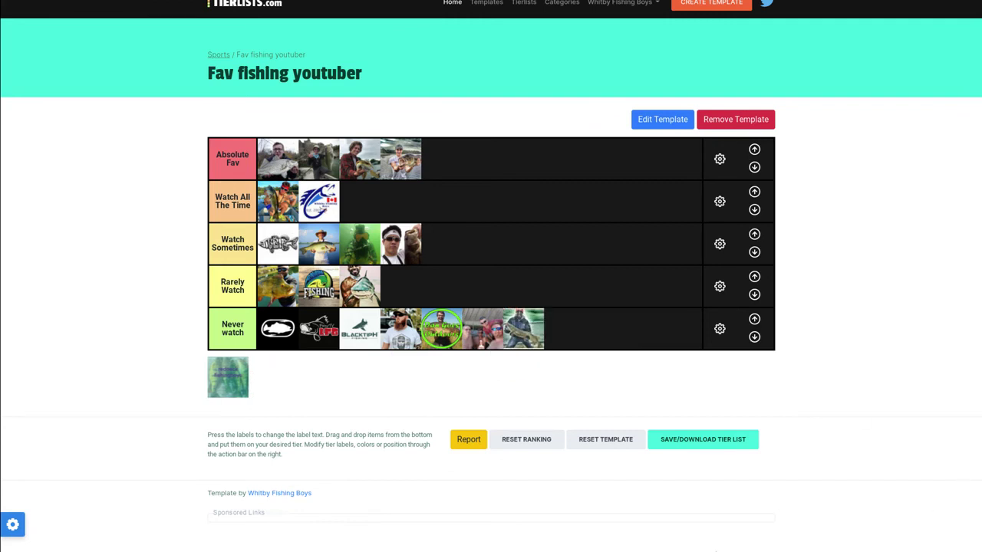
Step: Place the last remaining logo at the end of the Watch Sometimes row
mouse_move(224, 380)
mouse_down()
mouse_move(264, 380)
mouse_move(377, 340)
mouse_move(453, 286)
mouse_move(436, 245)
mouse_up()
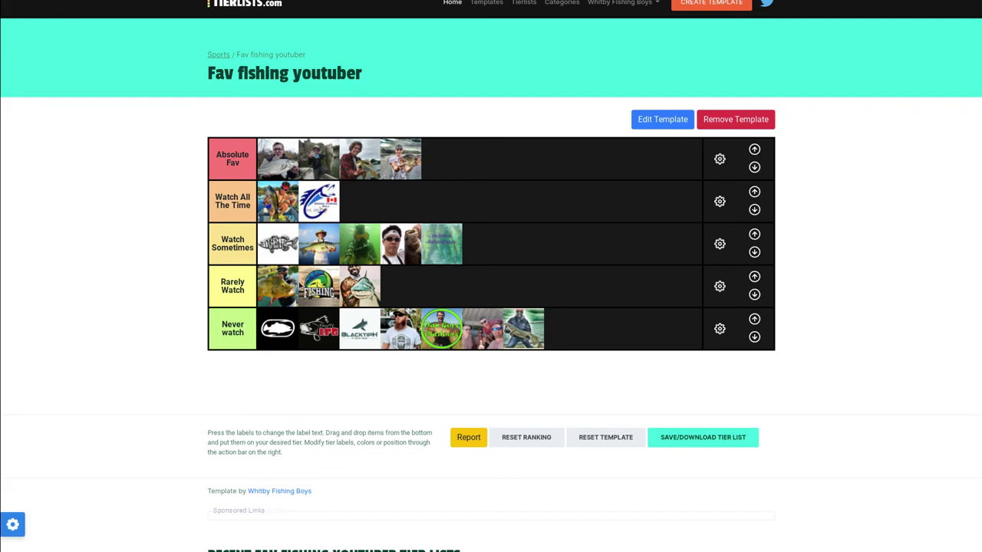
Step: Move the man-in-sunglasses photo up from Watch Sometimes into Watch All The Time
scroll(299, 282, up, 1)
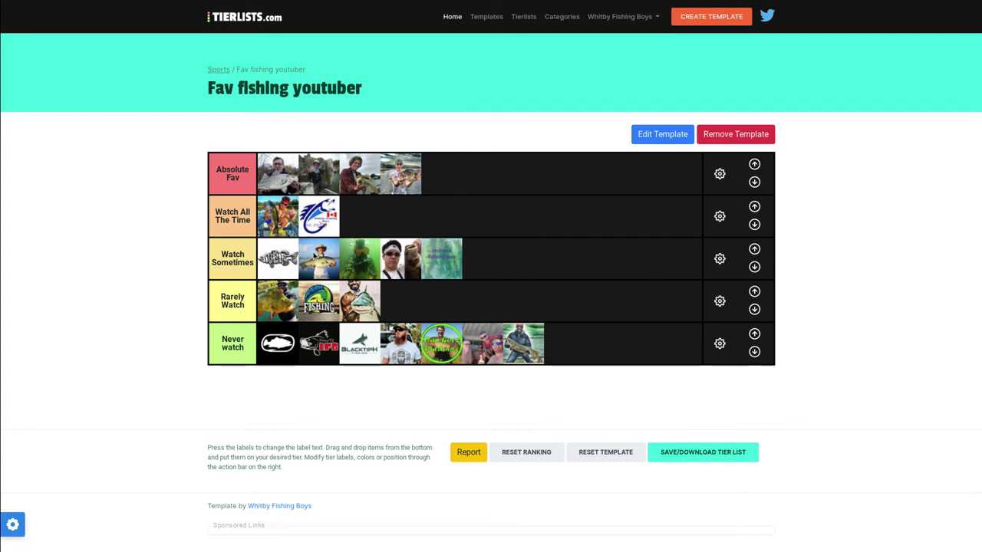
drag(317, 257, 356, 242)
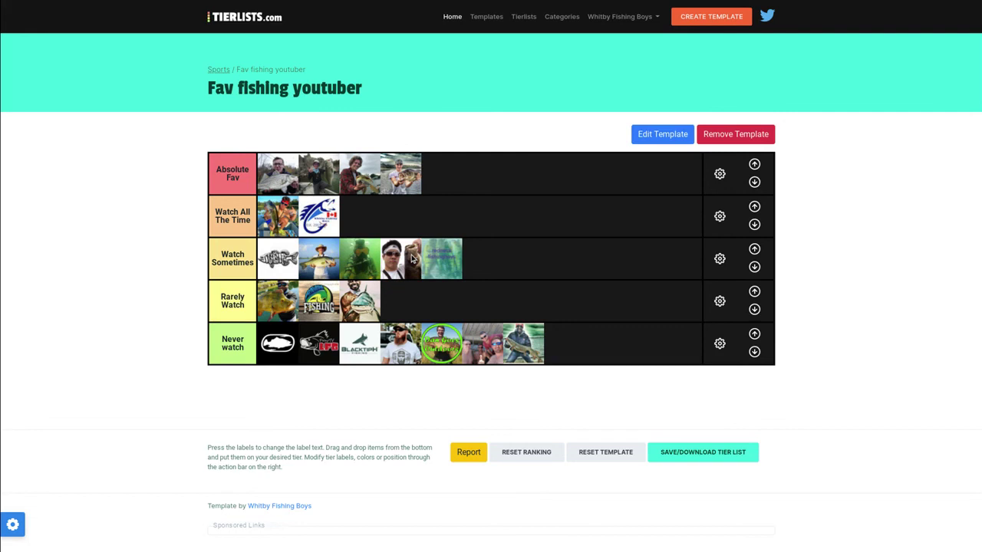
drag(412, 259, 388, 233)
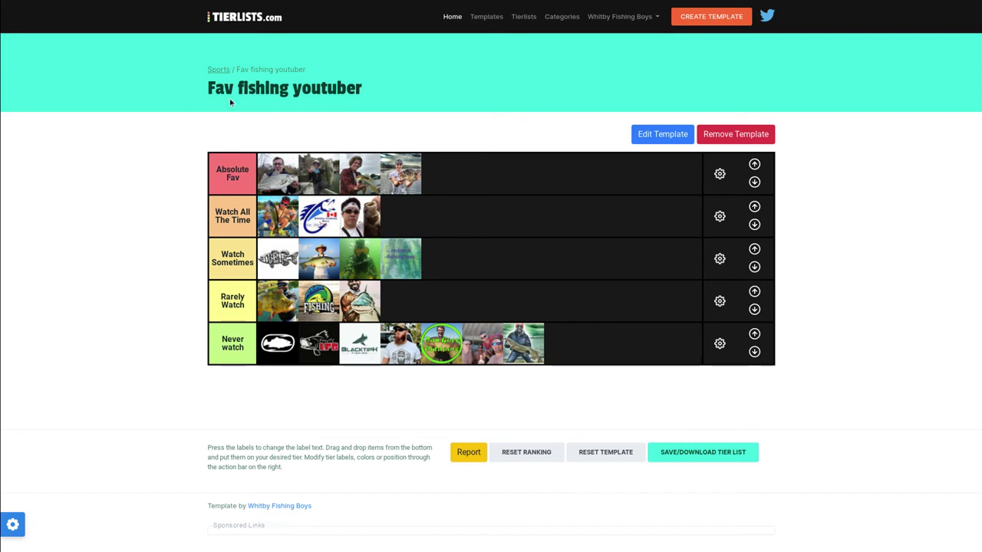
mouse_move(12, 528)
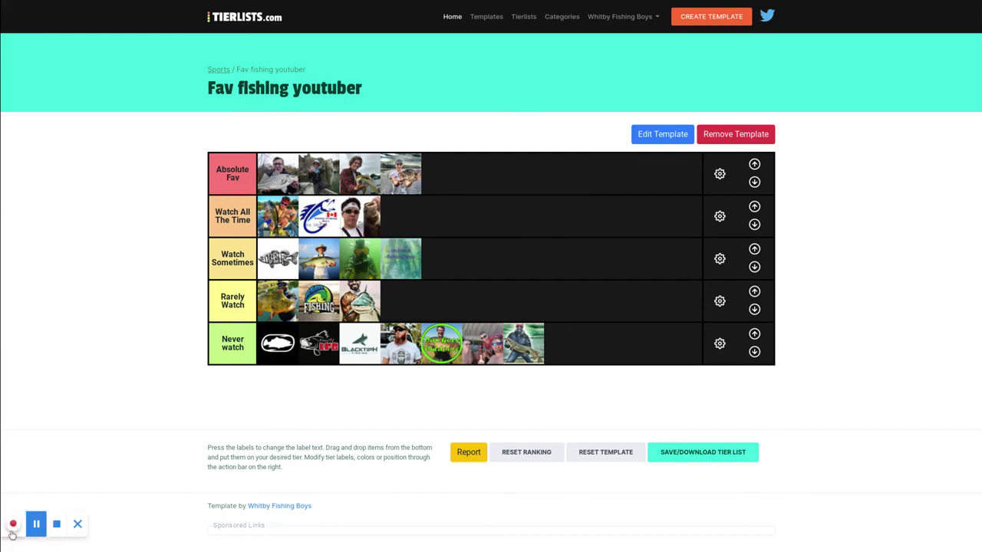